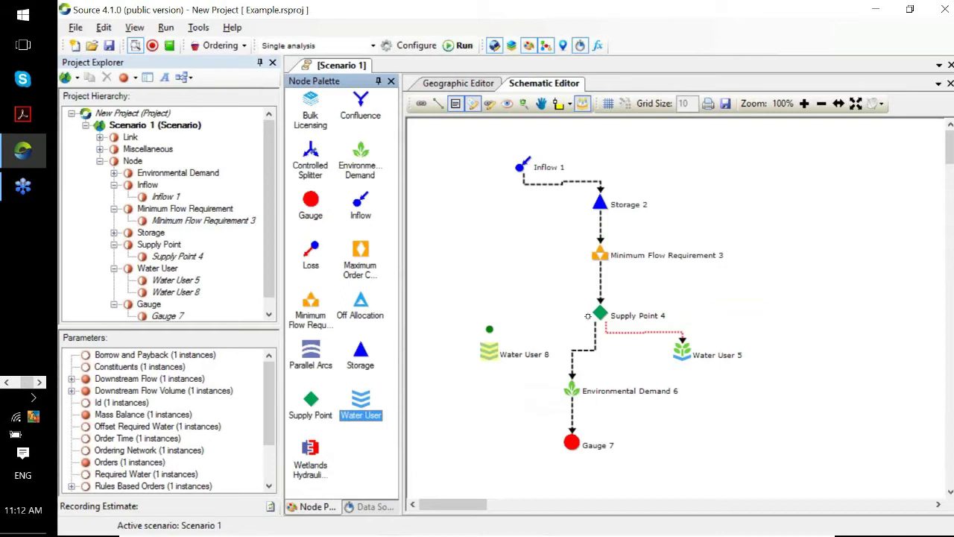
Step: Add a new crop to the scenario's crop parameters
mouse_move(684, 360)
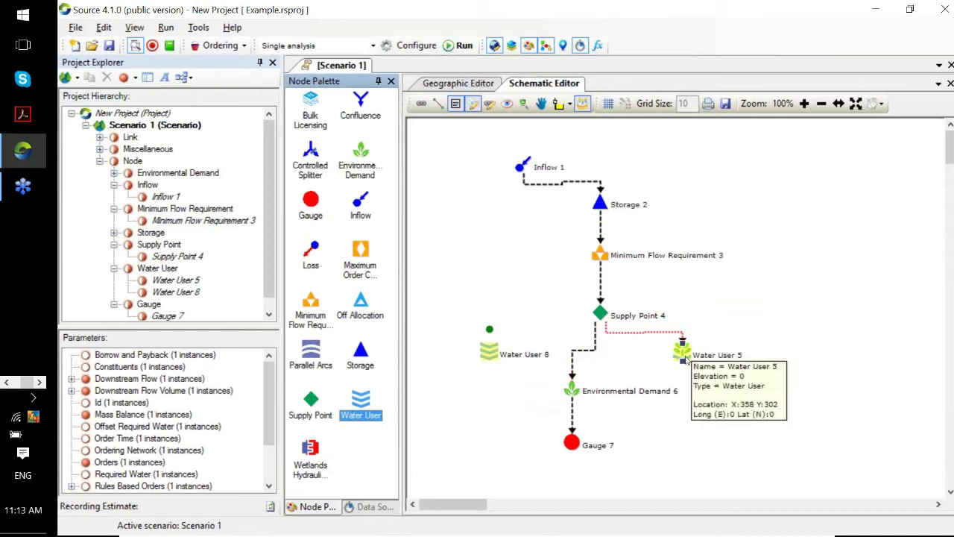
left_click(685, 360)
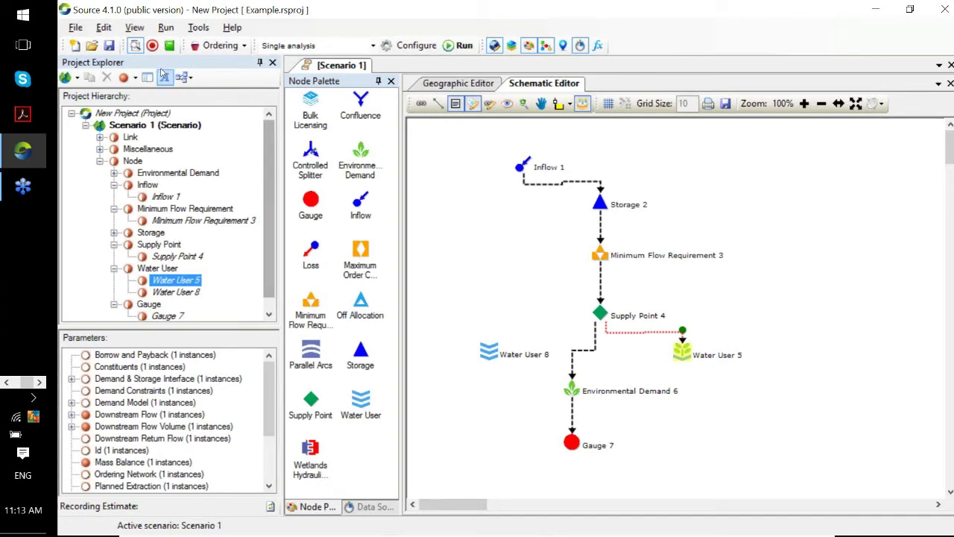
left_click(103, 29)
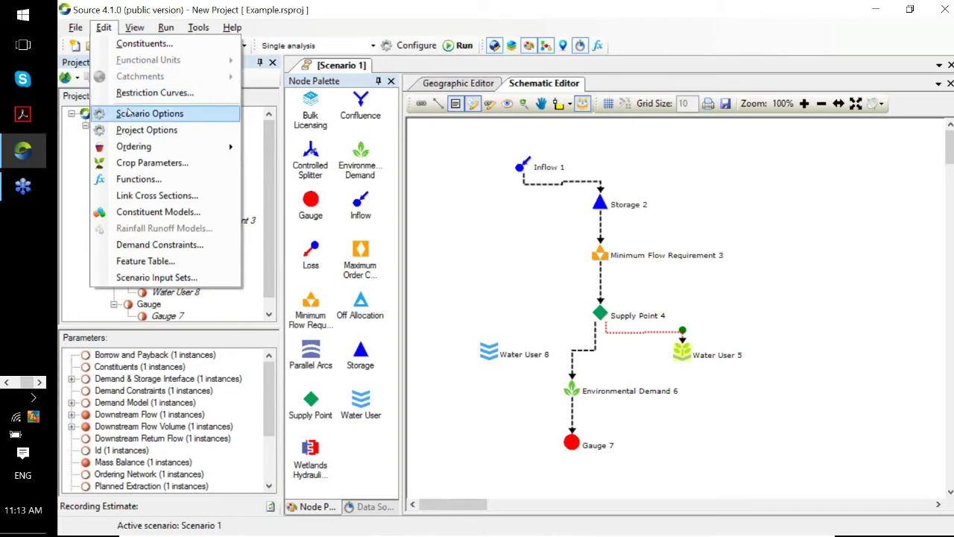
left_click(142, 164)
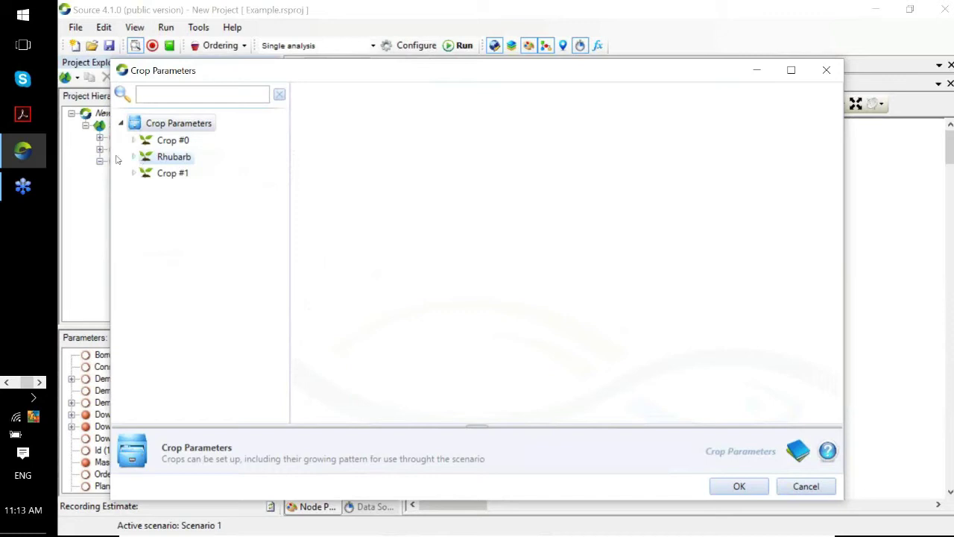
right_click(204, 123)
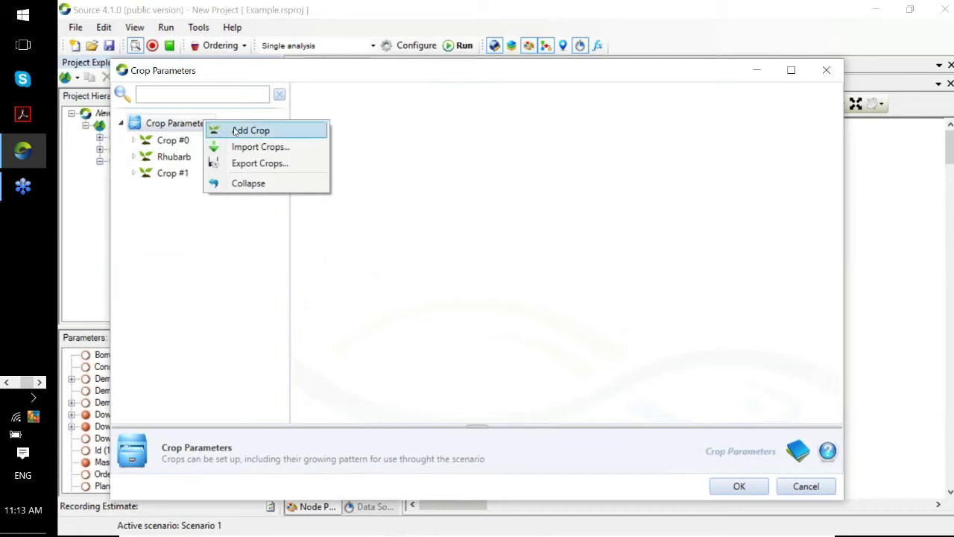
left_click(234, 132)
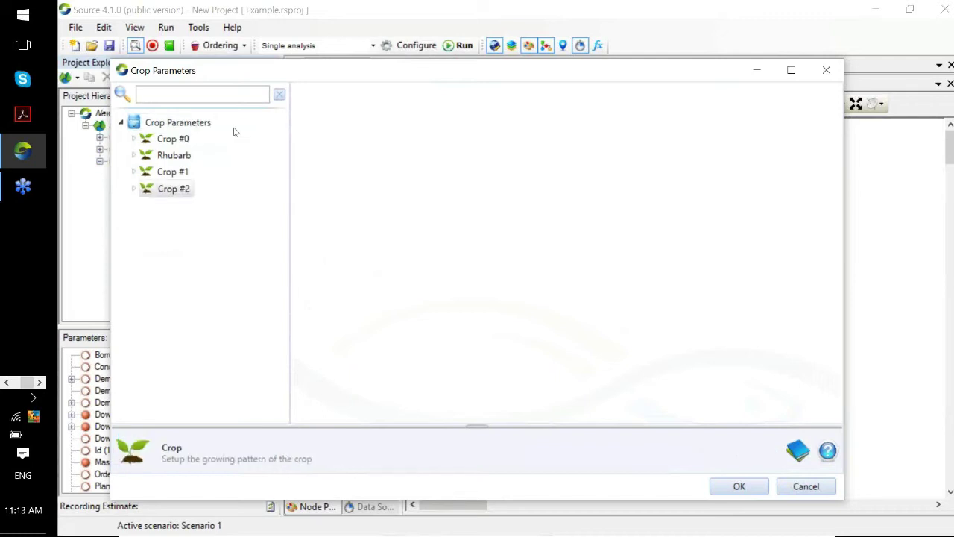
Step: Rename the new crop as Wheat, set its repeats to 2 and accept the crop parameters
right_click(184, 190)
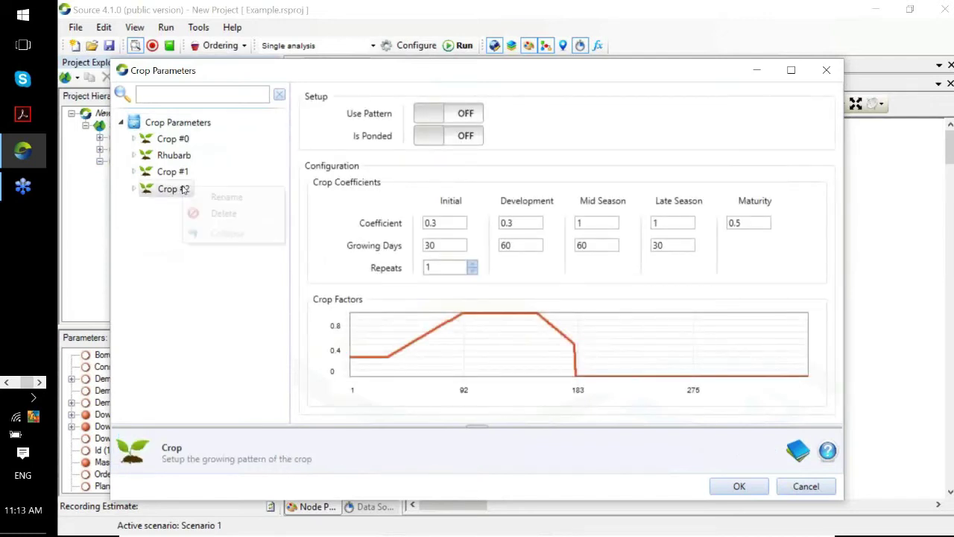
left_click(213, 195)
type("Wheat")
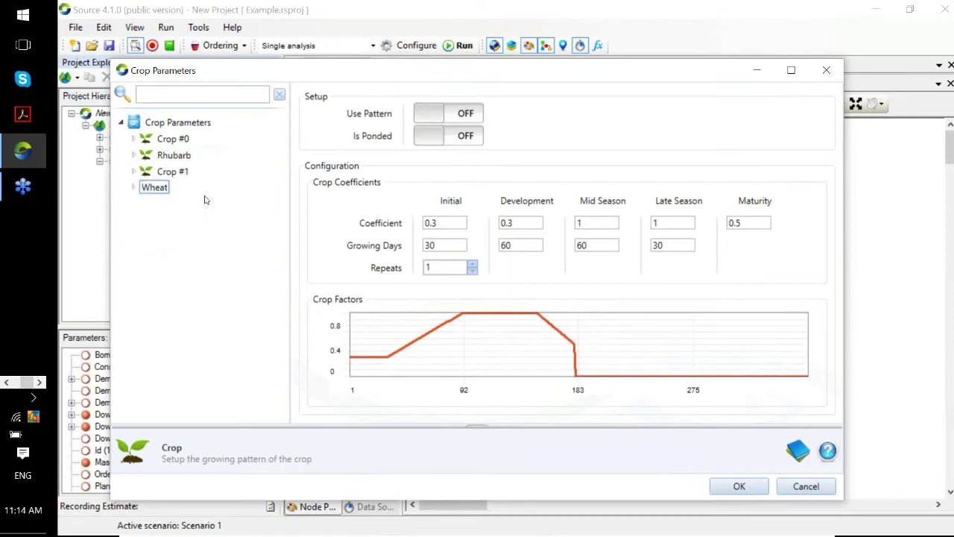
key("Return")
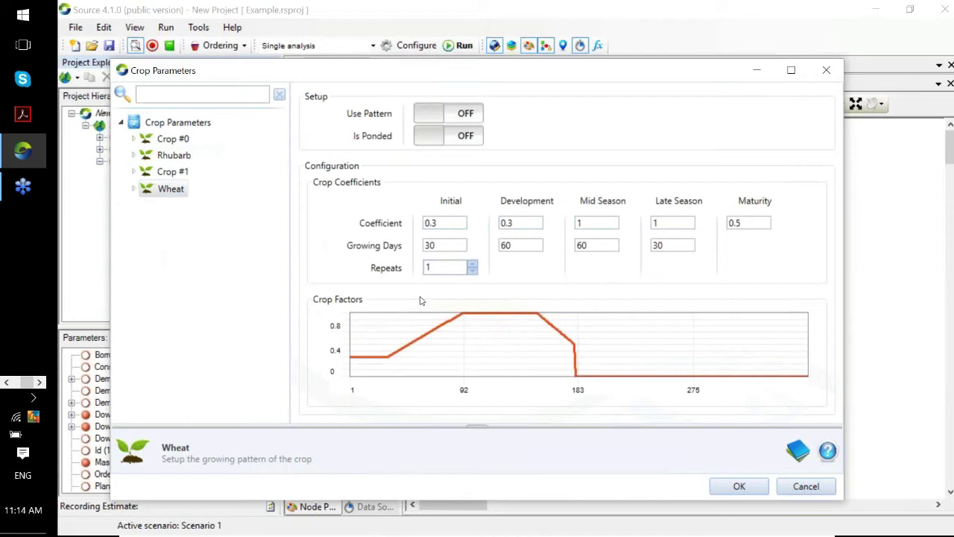
left_click(472, 265)
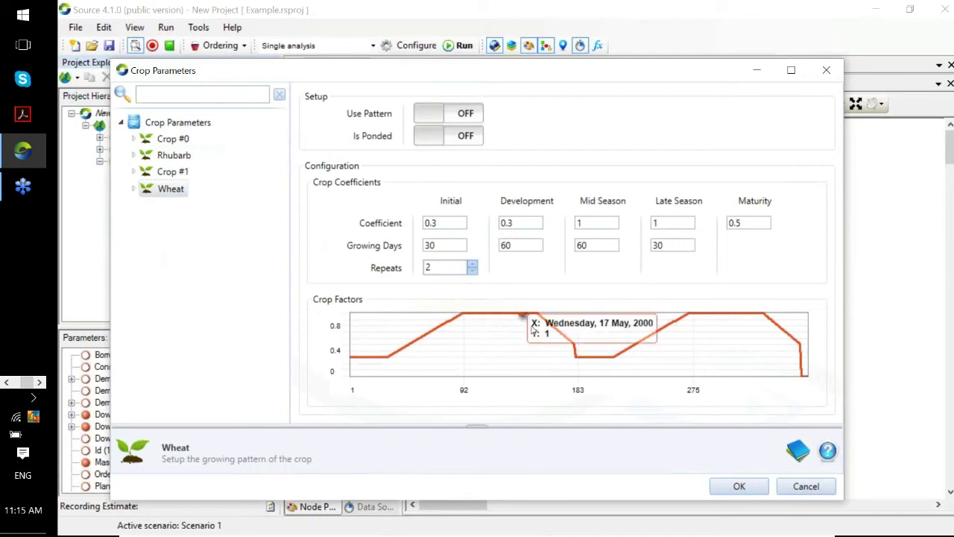
left_click(731, 488)
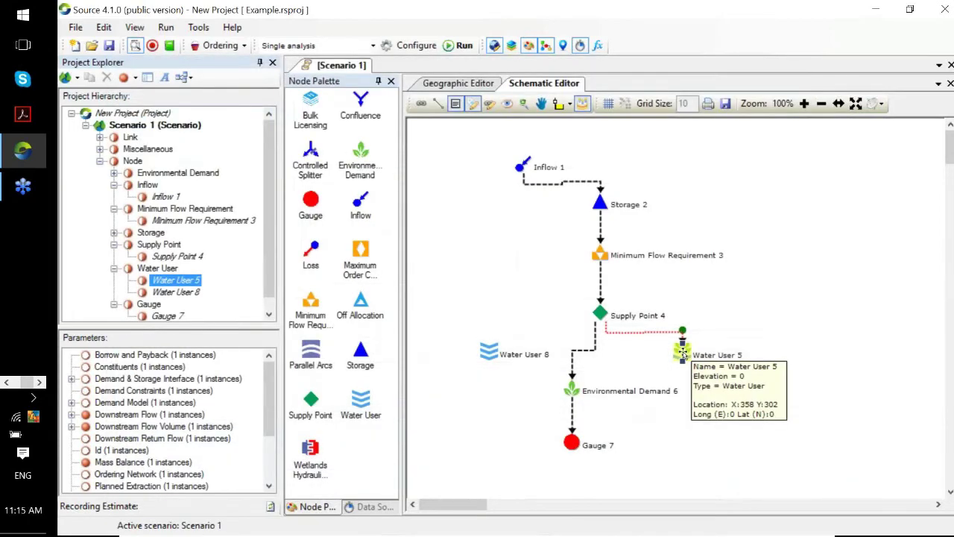
Step: Add another irrigator demand model to Water User 5 and show the options available for it
double_click(683, 353)
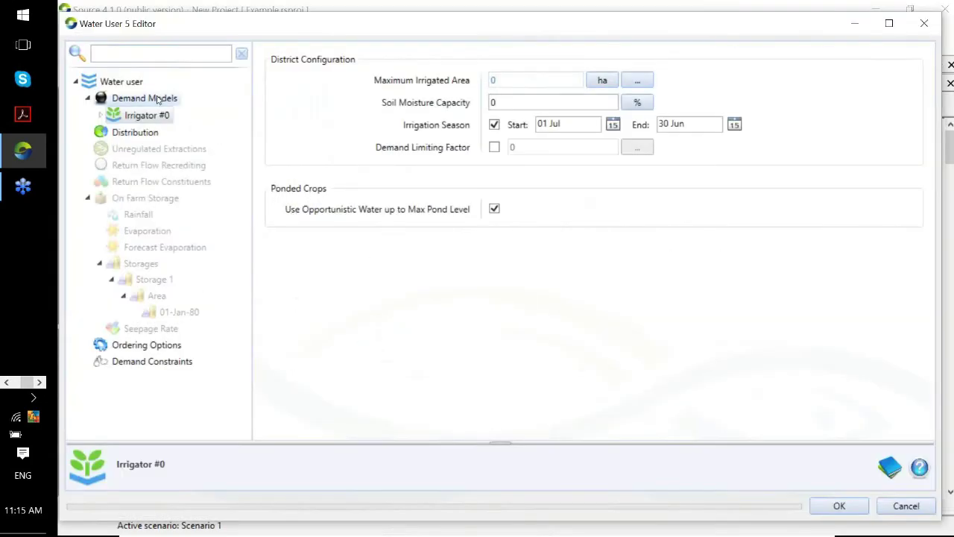
left_click(157, 99)
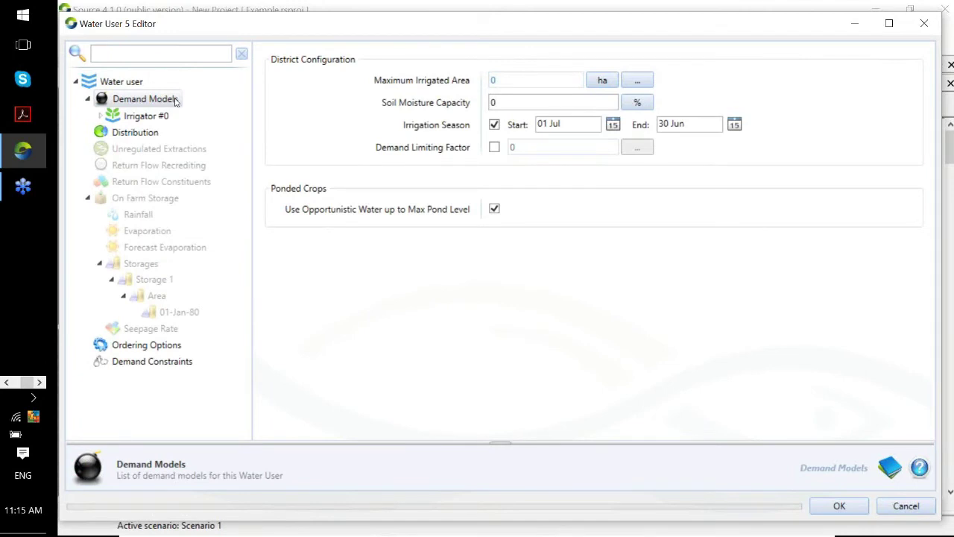
right_click(175, 102)
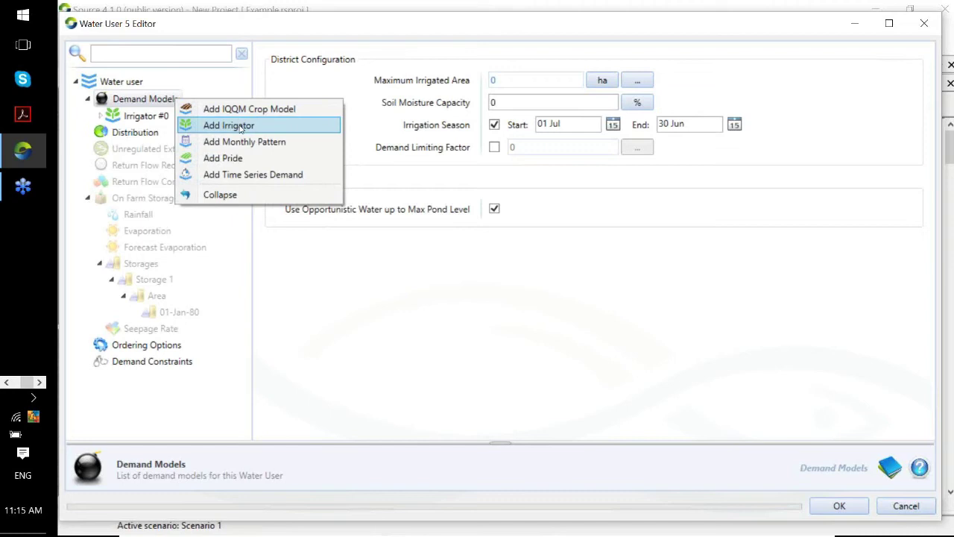
left_click(241, 128)
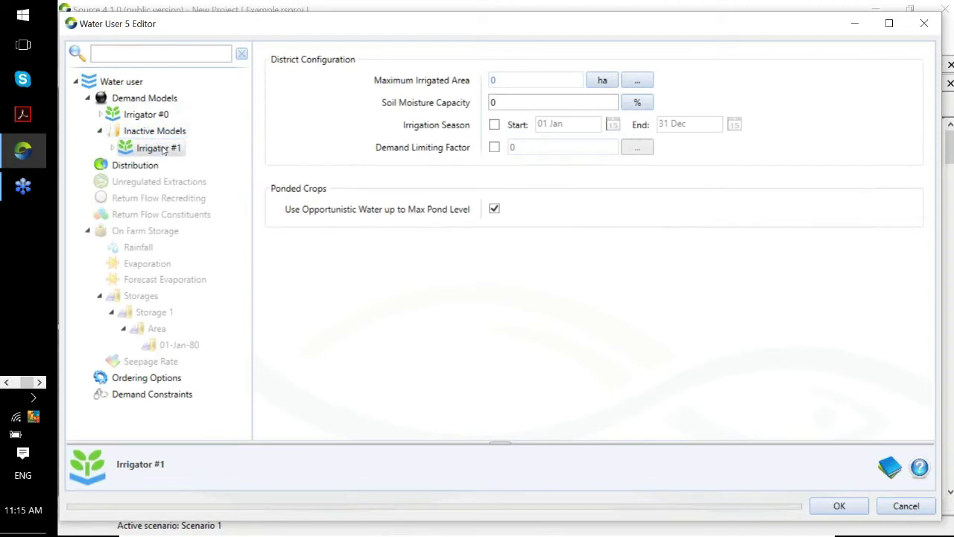
right_click(163, 149)
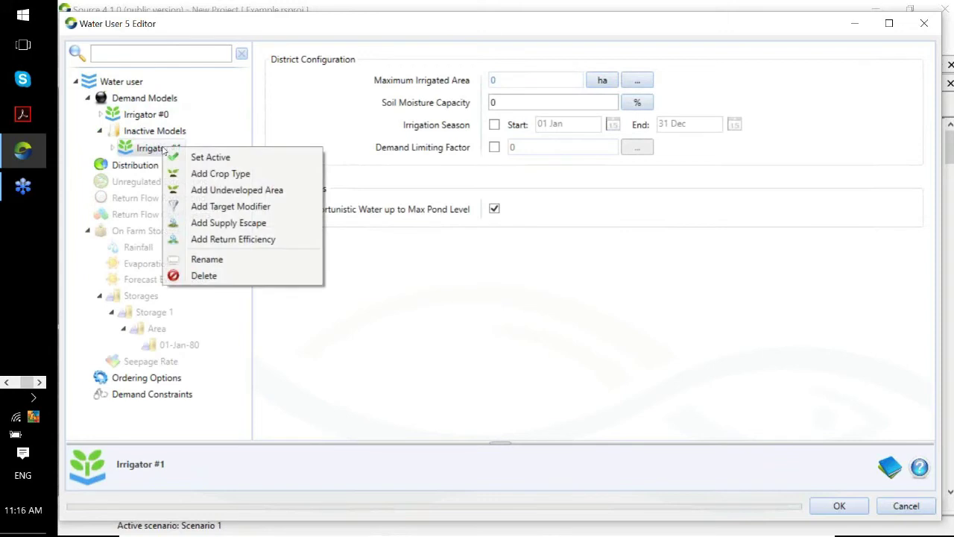
Step: Set the maximum irrigated area of Irrigator #0 to 3000 ha and its soil moisture capacity to 20%
left_click(141, 117)
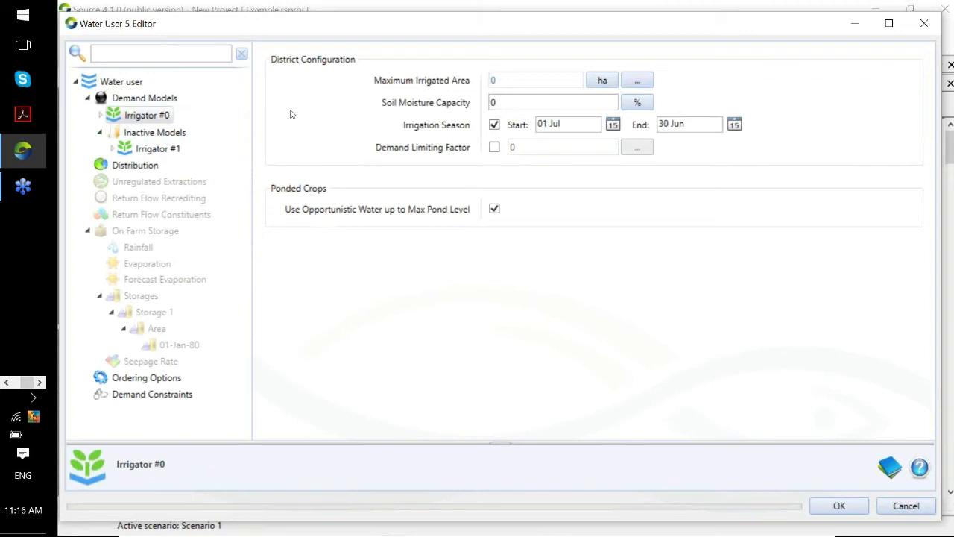
left_click(513, 77)
type("3000")
left_click(502, 104)
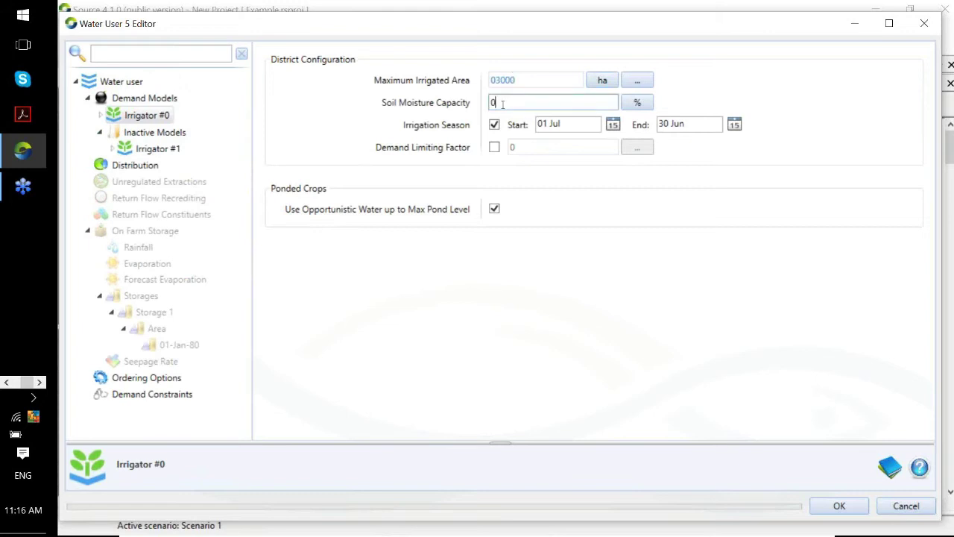
key("BackSpace")
type("20")
Step: Check the evapotranspiration and rainfall inputs of Irrigator #0, and add a crop type to it that uses the Wheat crop
left_click(100, 115)
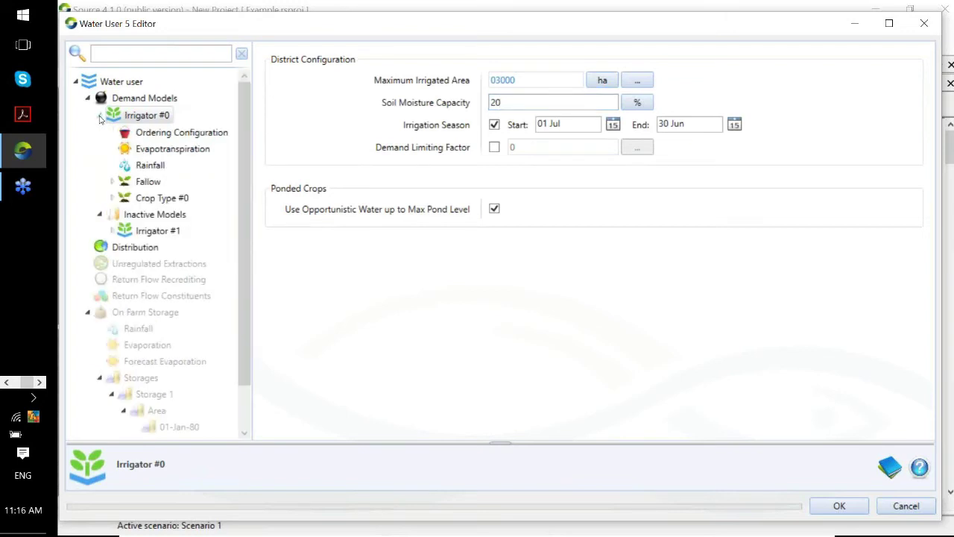
left_click(150, 149)
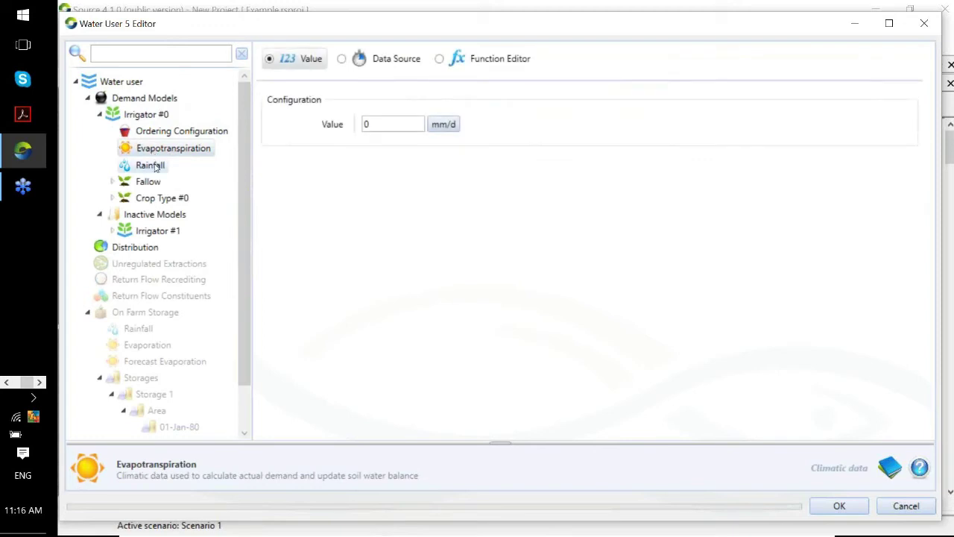
left_click(153, 165)
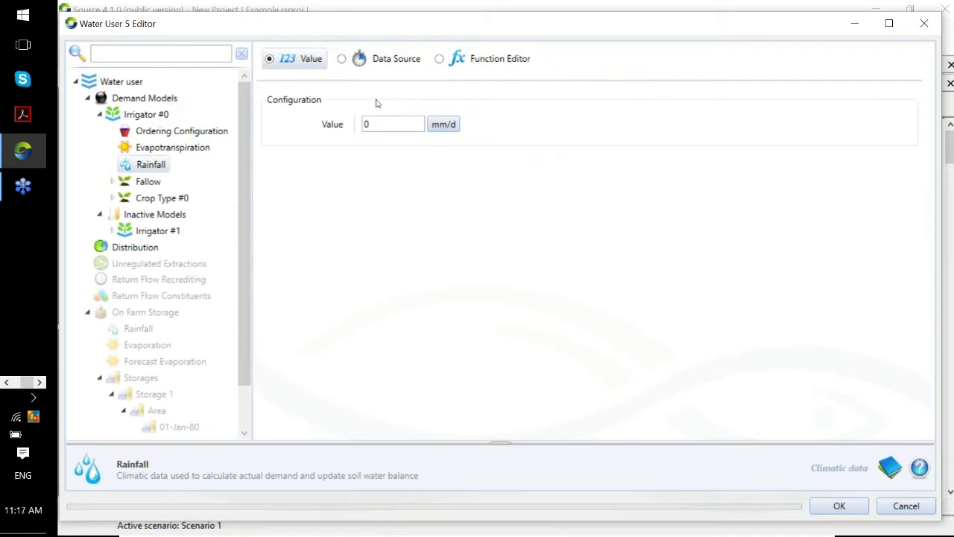
left_click(161, 116)
right_click(161, 117)
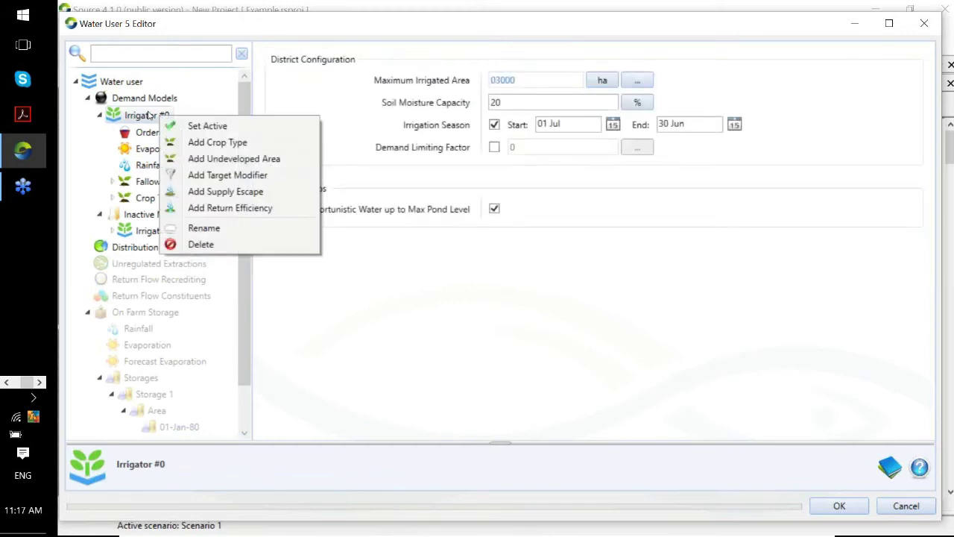
left_click(227, 144)
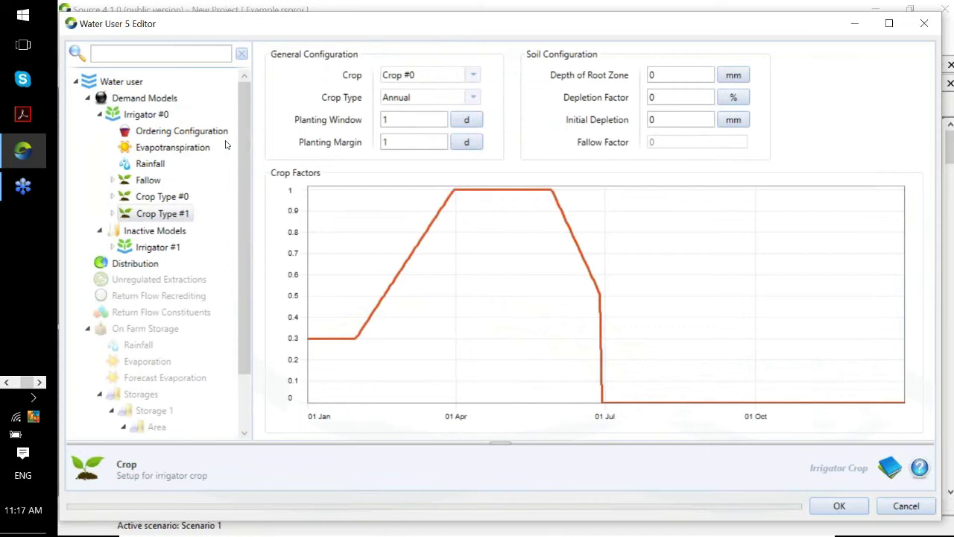
left_click(474, 76)
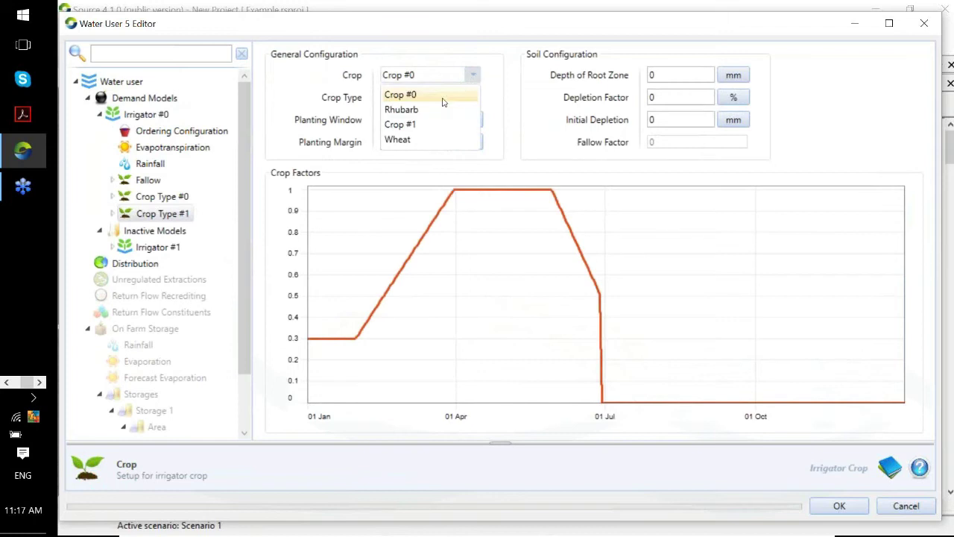
left_click(429, 141)
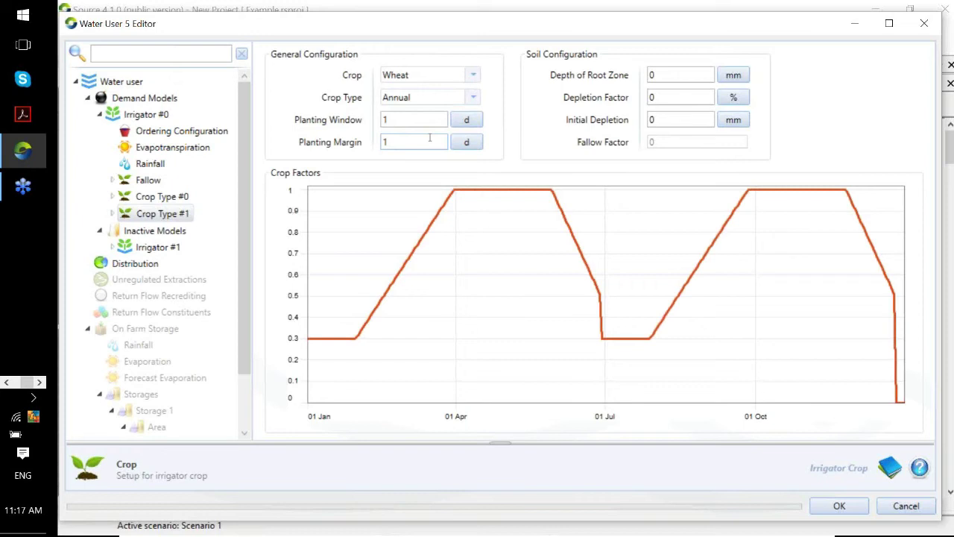
left_click(114, 214)
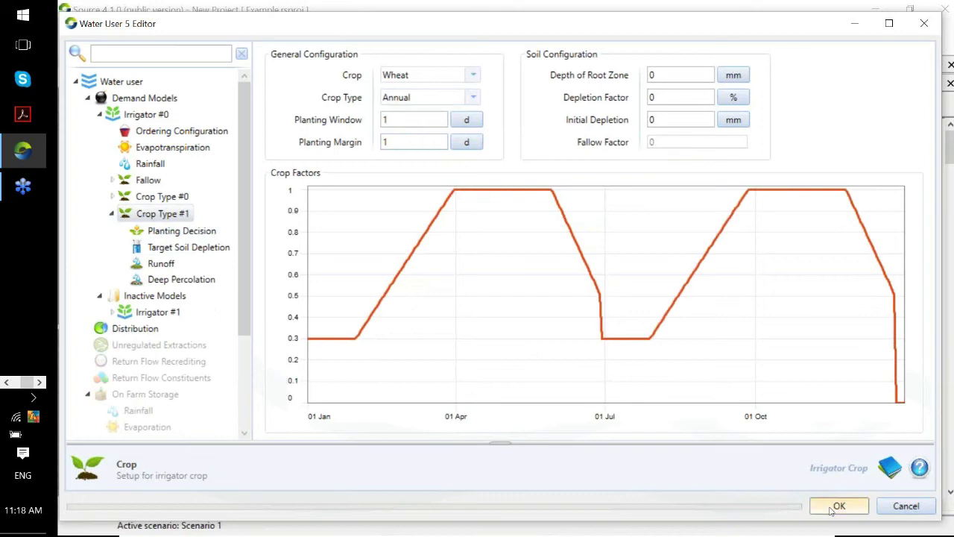
left_click(835, 506)
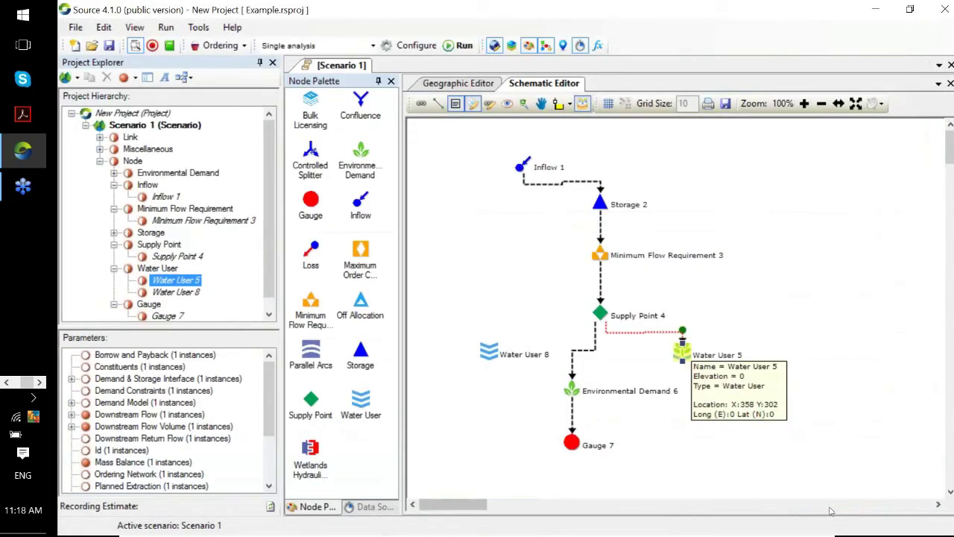
key("alt+Tab")
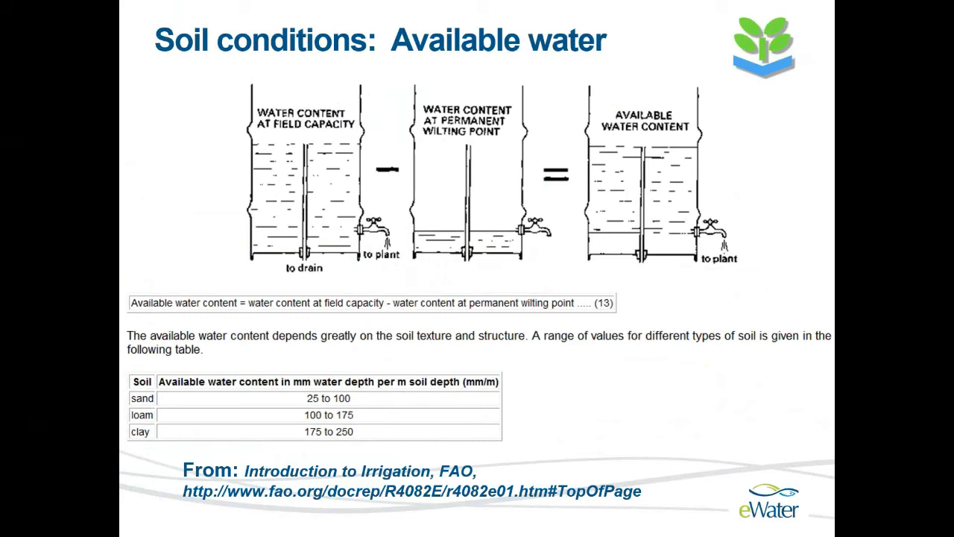
key("Right")
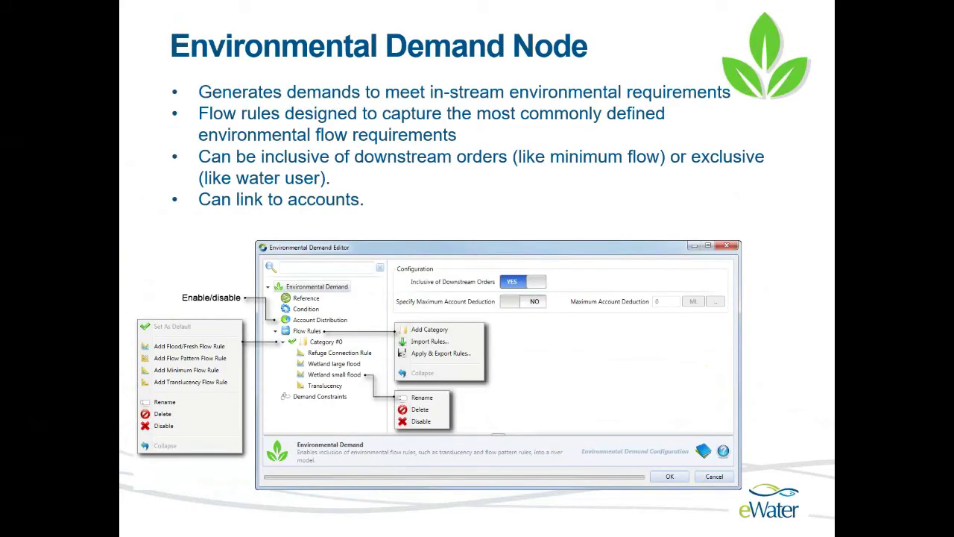